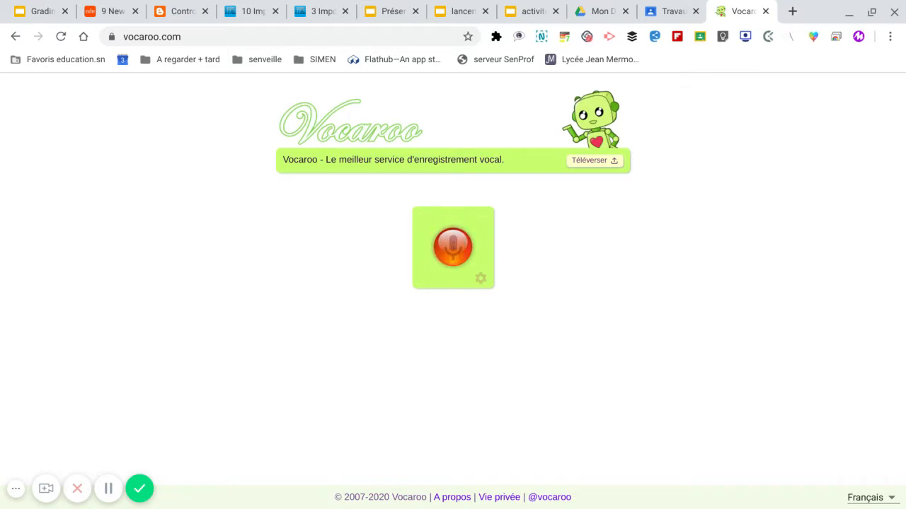
# - Record a voice clip of about 6 seconds and save it for sharing
pyautogui.click(453, 251)
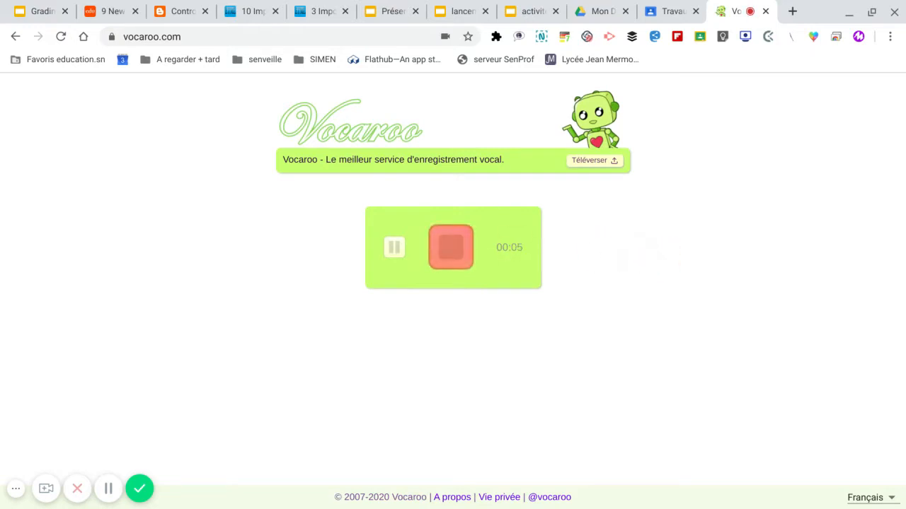
pyautogui.click(453, 240)
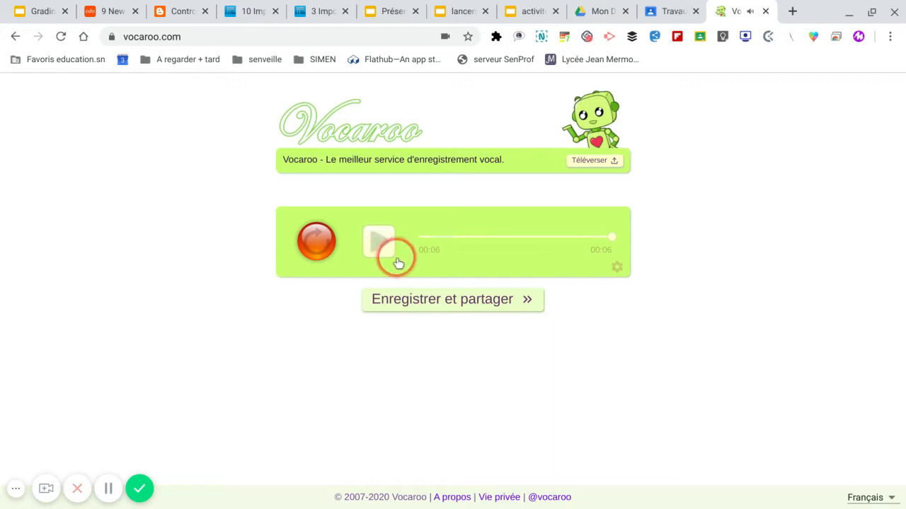
pyautogui.click(448, 304)
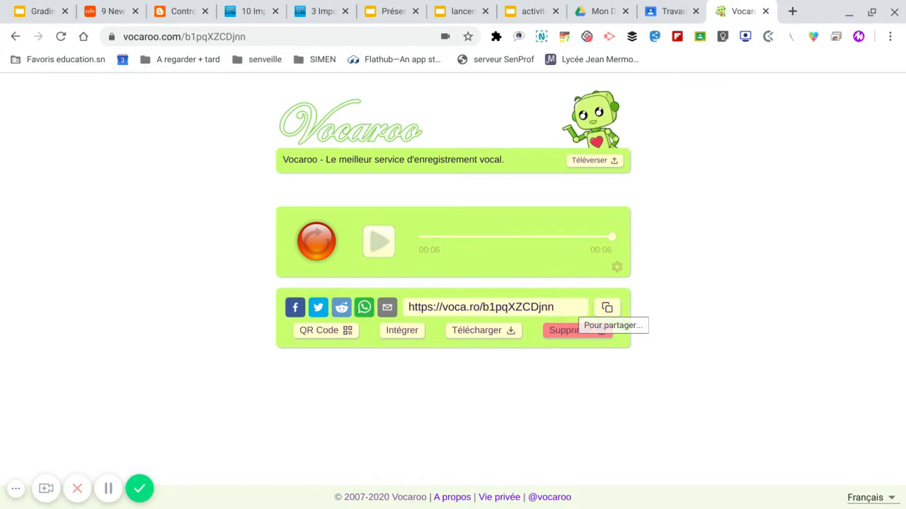
# - Download the voice recording to the Téléchargements folder as numeration_5.mp3
pyautogui.click(470, 332)
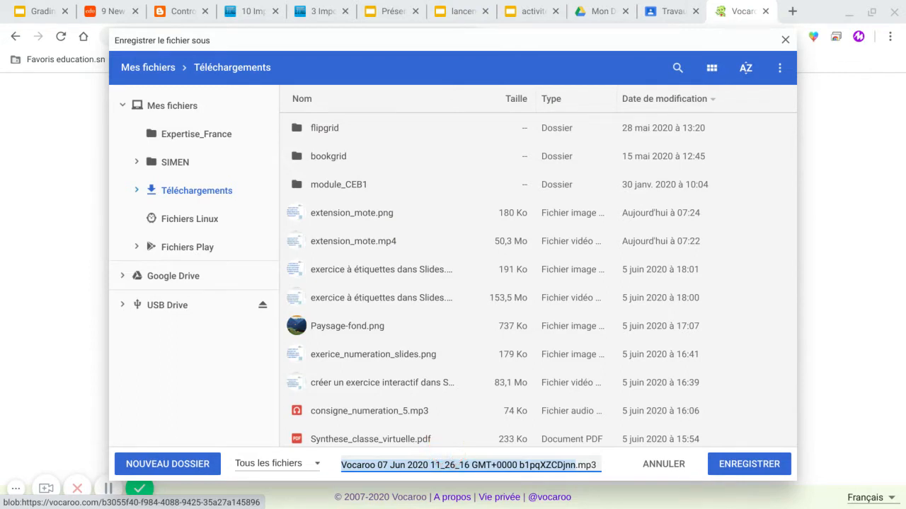
pyautogui.write('numeration_5')
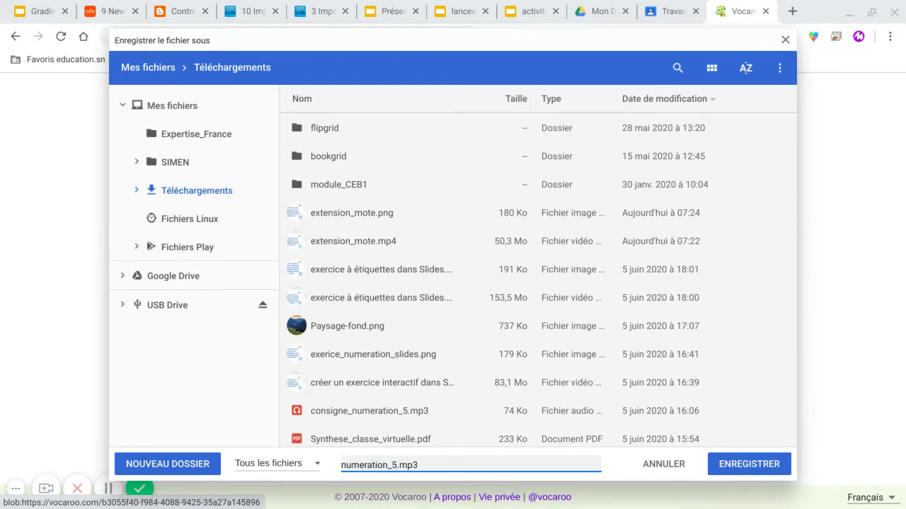
pyautogui.press('Return')
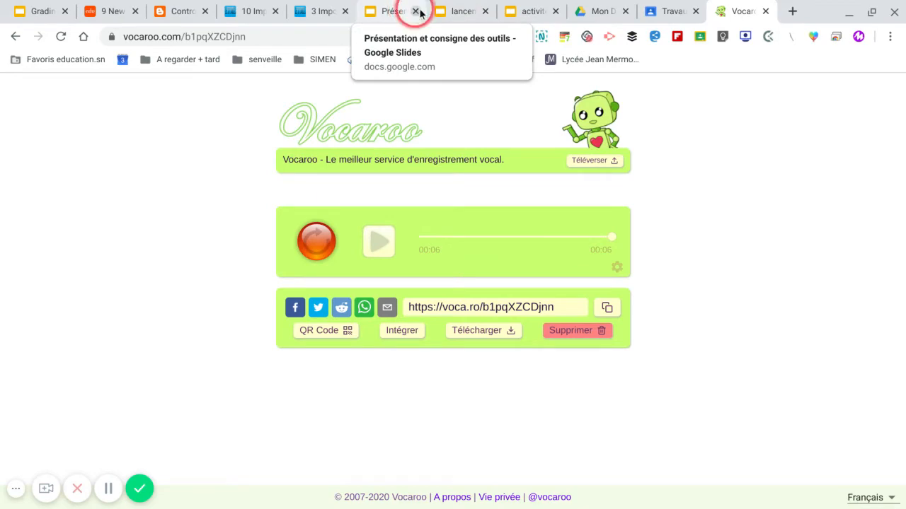
# - Switch to Google Drive and upload numeration_5.mp3 from the Téléchargements folder to Mon Drive
pyautogui.click(471, 11)
pyautogui.click(512, 11)
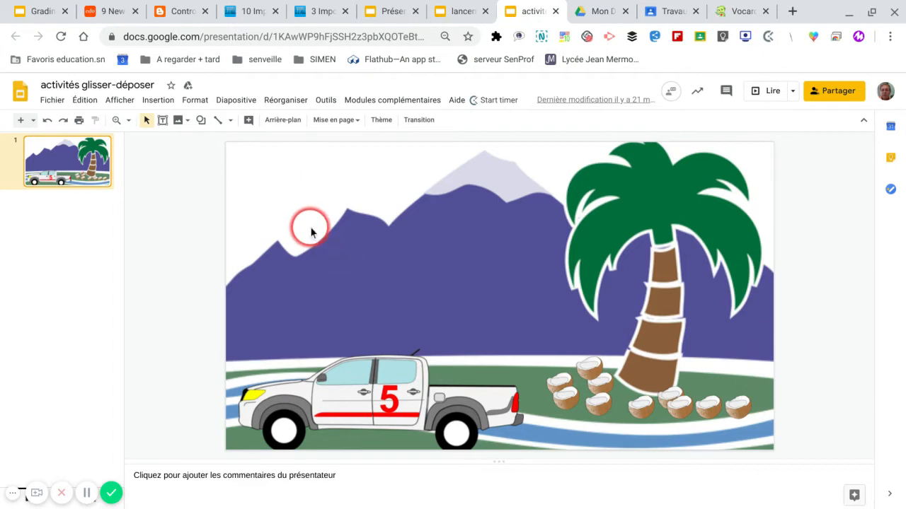
pyautogui.click(584, 12)
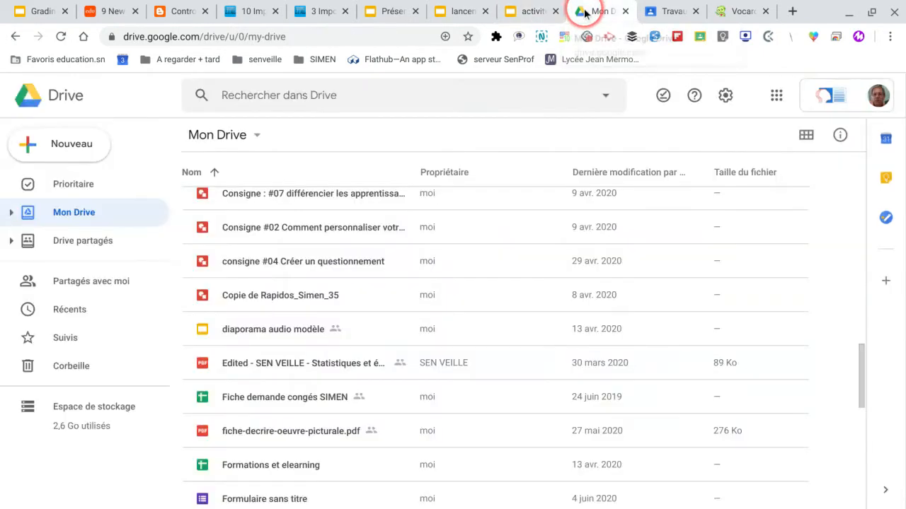
pyautogui.click(59, 146)
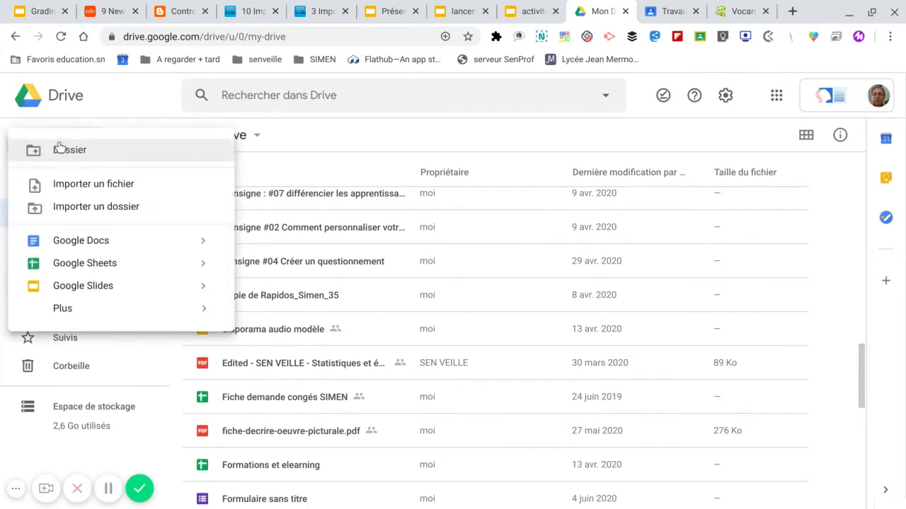
pyautogui.click(77, 183)
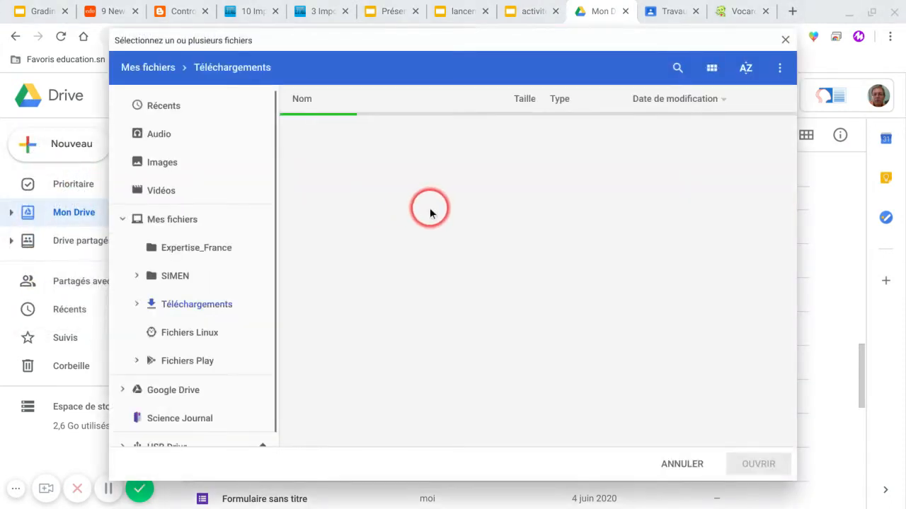
pyautogui.click(331, 212)
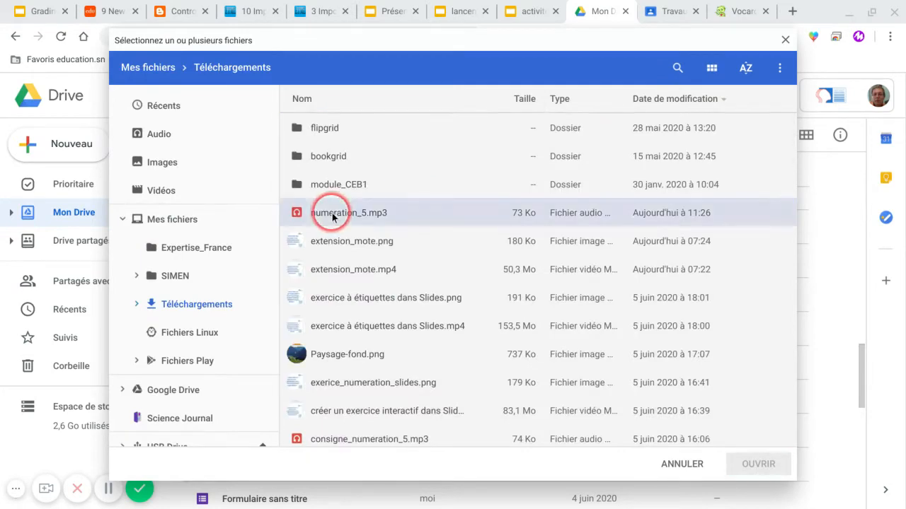
pyautogui.click(757, 464)
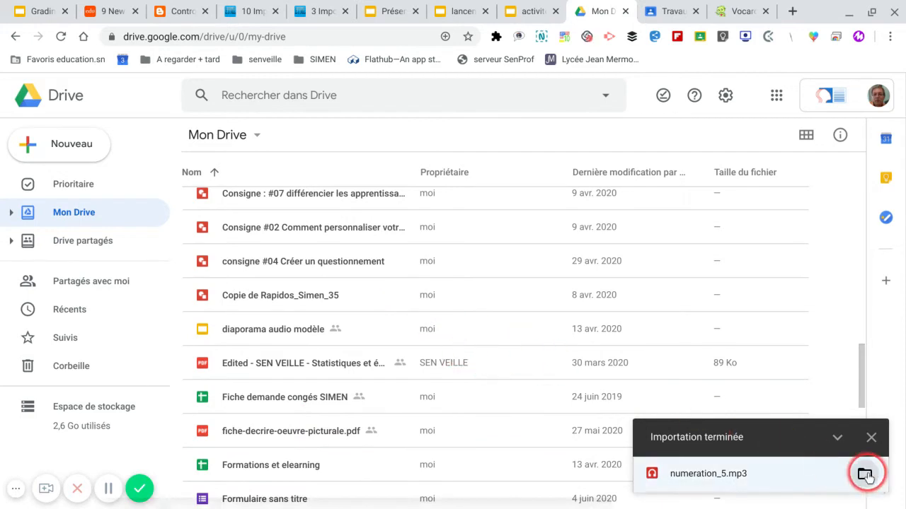
pyautogui.click(871, 439)
# - Find numeration_5.mp3 in Mon Drive and turn on link sharing for it
pyautogui.scroll(4, 365, 327)
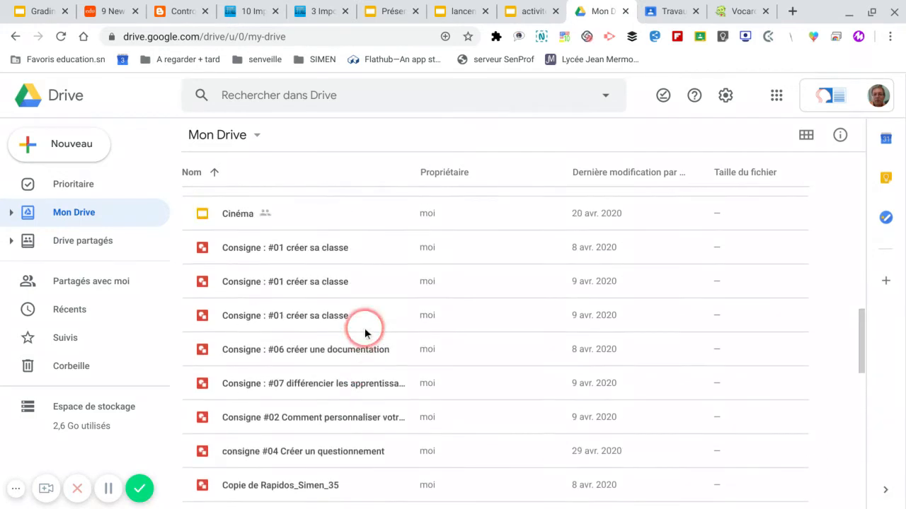
pyautogui.scroll(5, 364, 327)
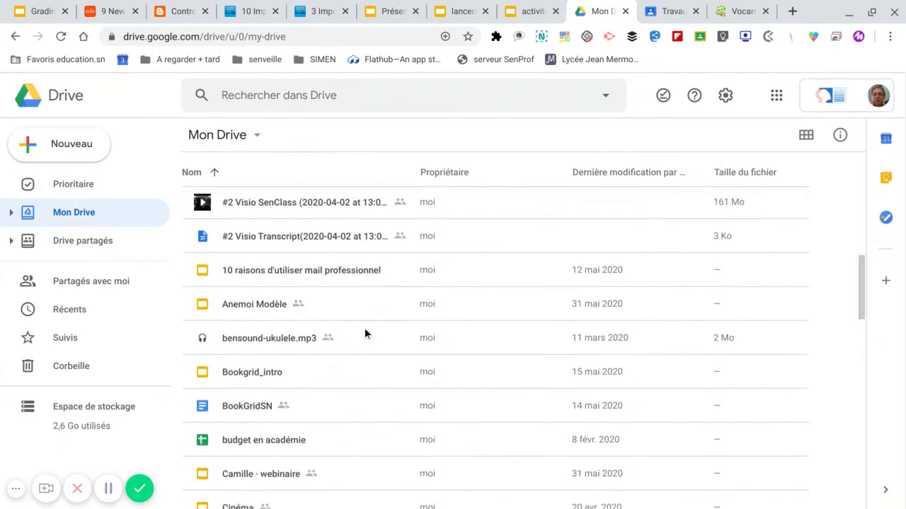
pyautogui.scroll(-1, 364, 333)
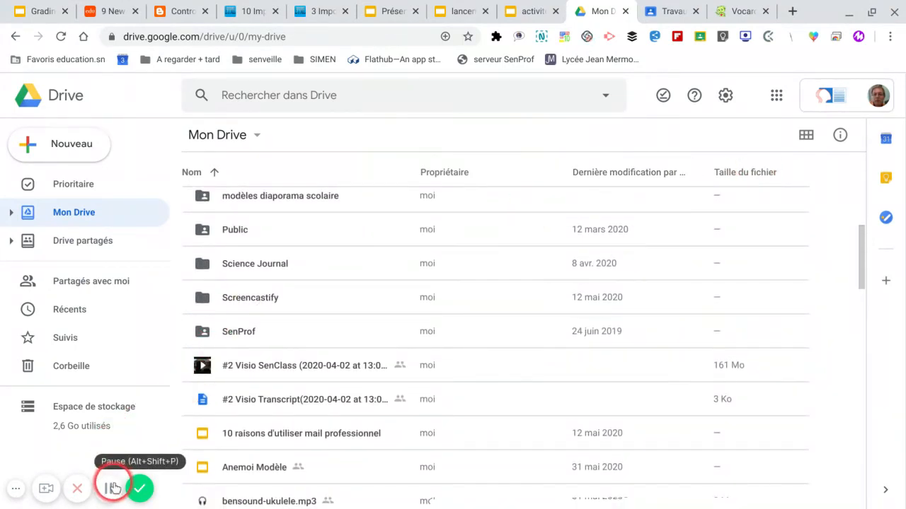
pyautogui.scroll(-12, 439, 437)
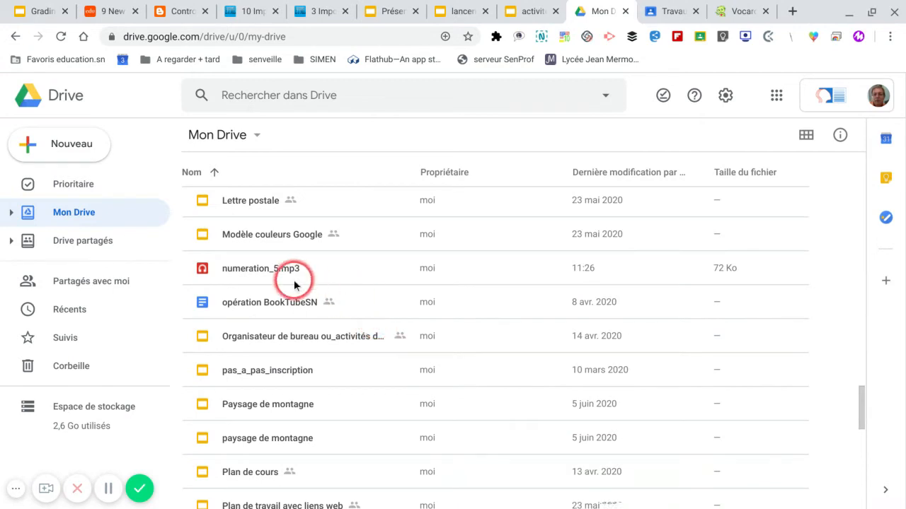
pyautogui.click(261, 273)
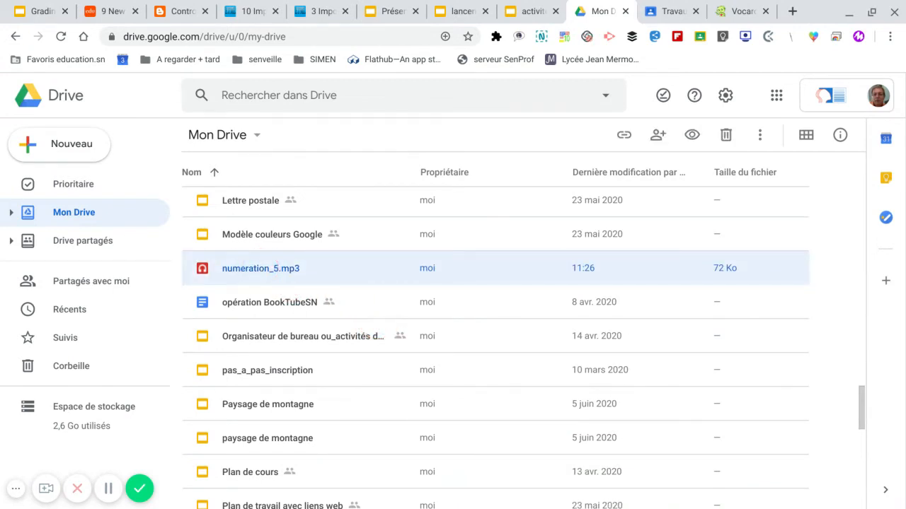
pyautogui.click(626, 136)
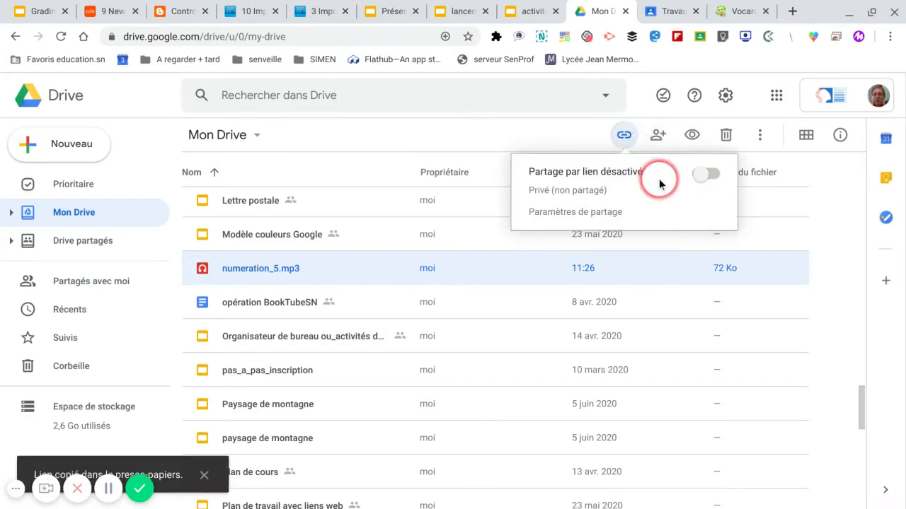
pyautogui.click(711, 174)
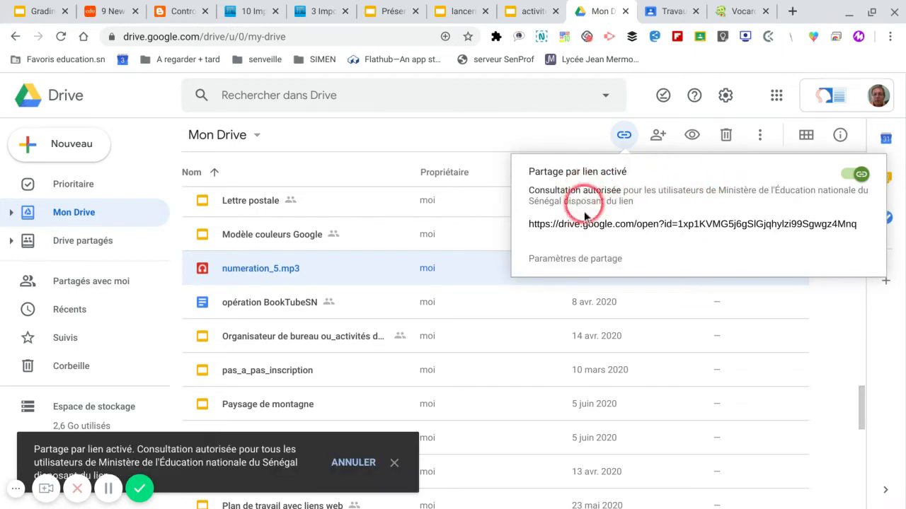
# - Set the link access of numeration_5.mp3 to "Tous les utilisateurs disposant du lien", keeping the Lecteur role
pyautogui.click(579, 259)
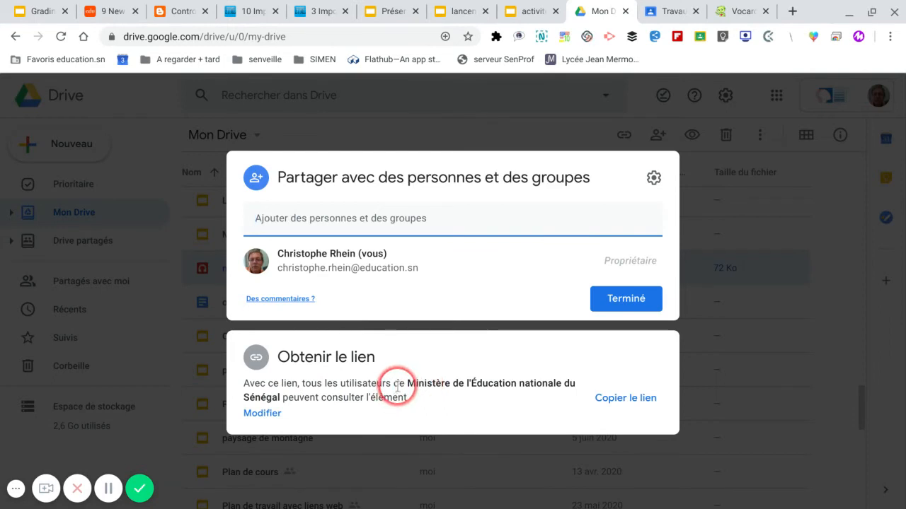
pyautogui.click(261, 412)
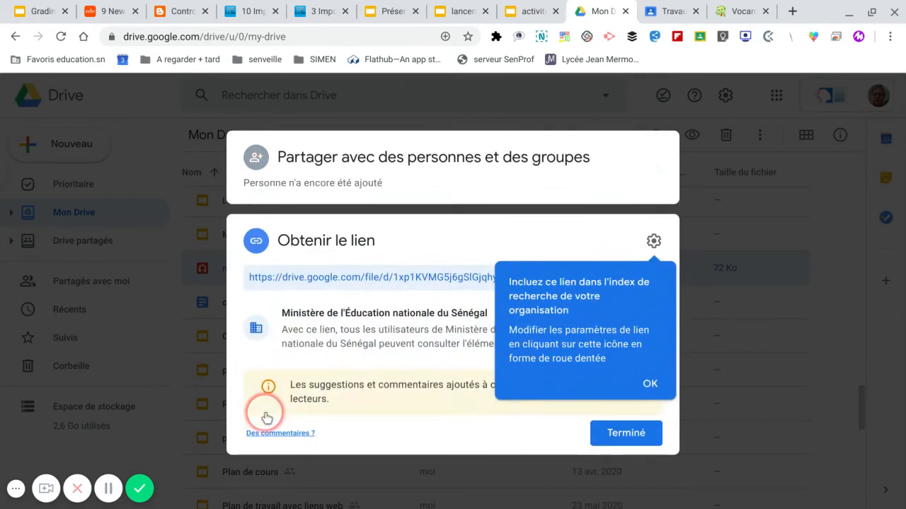
pyautogui.click(649, 383)
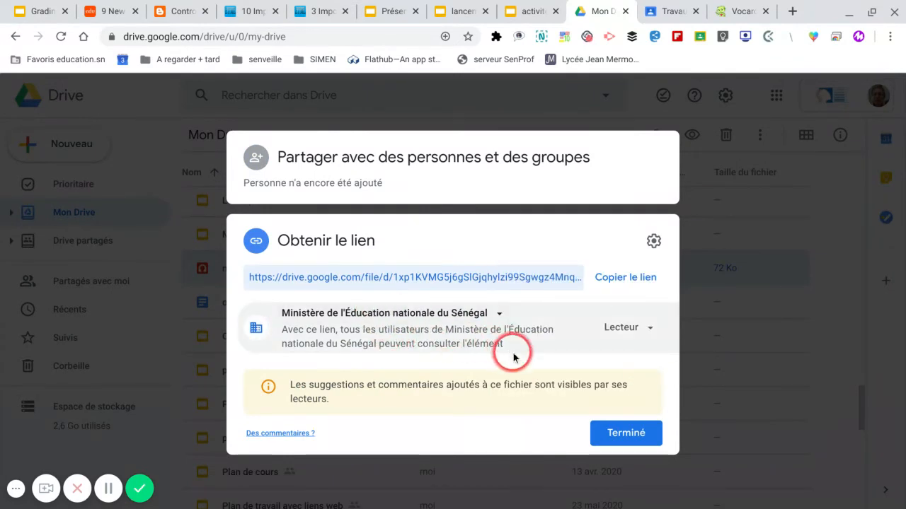
pyautogui.click(384, 315)
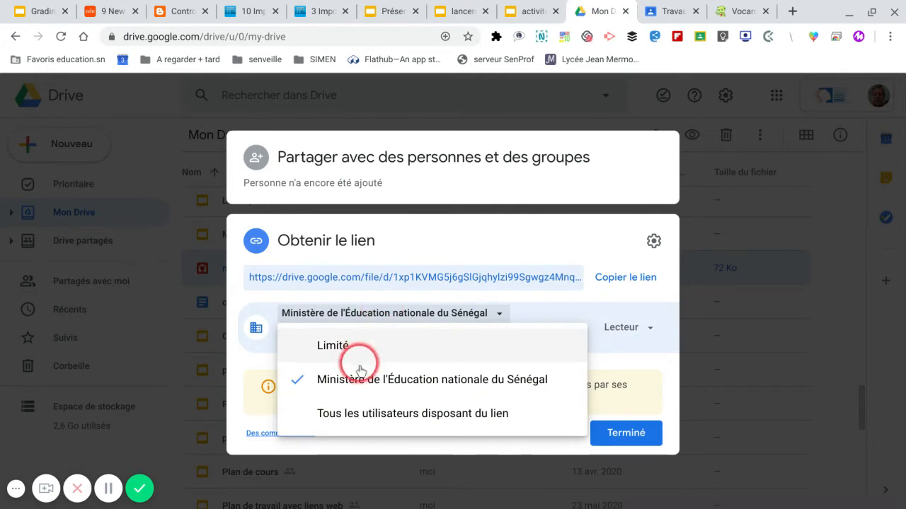
pyautogui.click(368, 415)
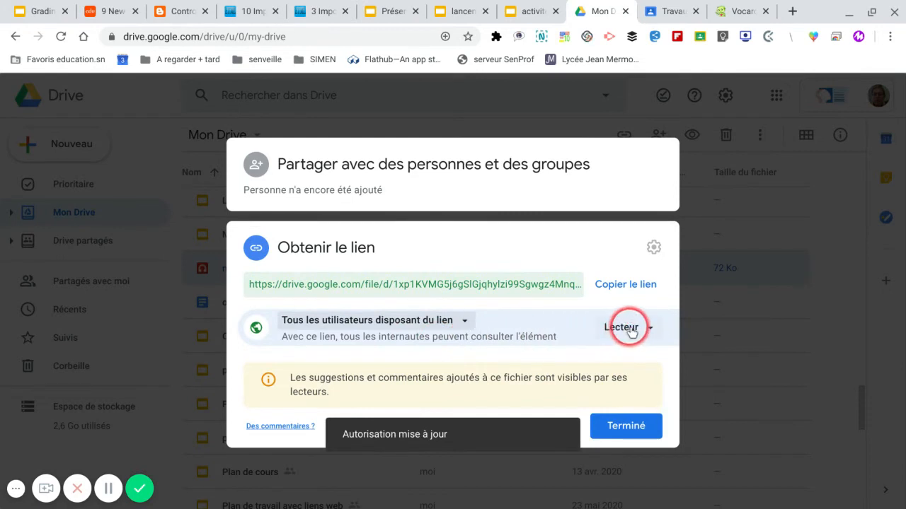
pyautogui.click(644, 329)
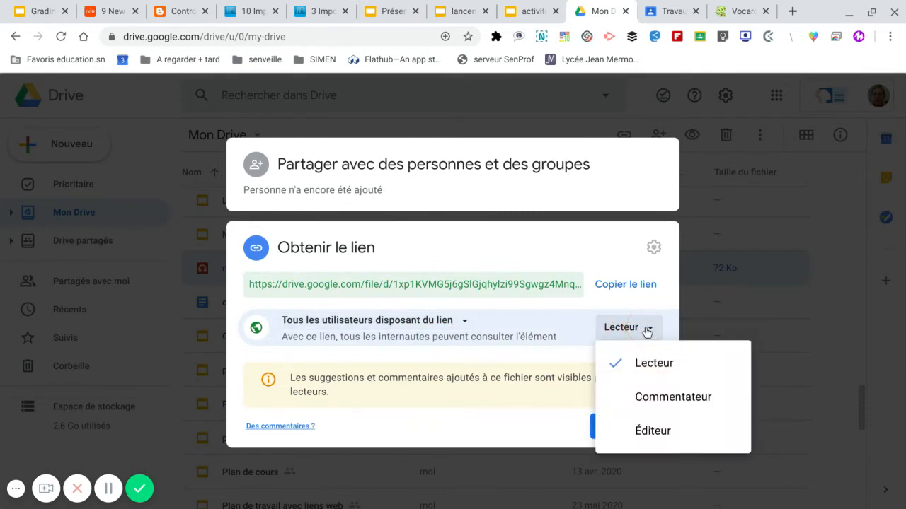
pyautogui.click(646, 332)
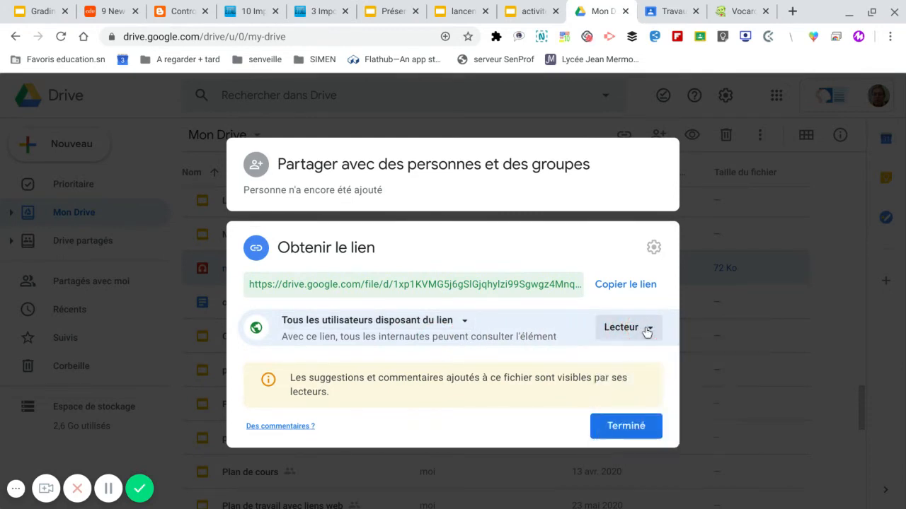
pyautogui.click(620, 427)
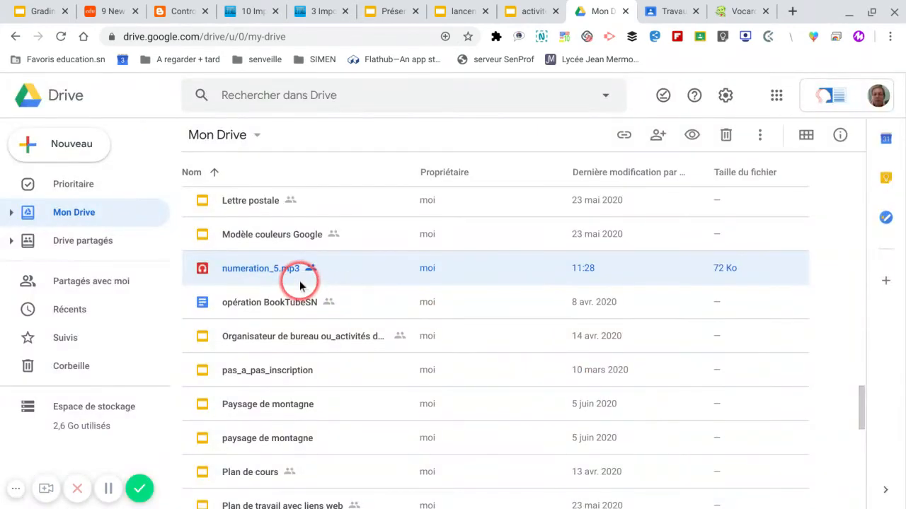
# - Switch to the "activités glisser-déposer" presentation in Google Slides and insert the audio file numeration_5.mp3 from Mon Drive
pyautogui.click(512, 10)
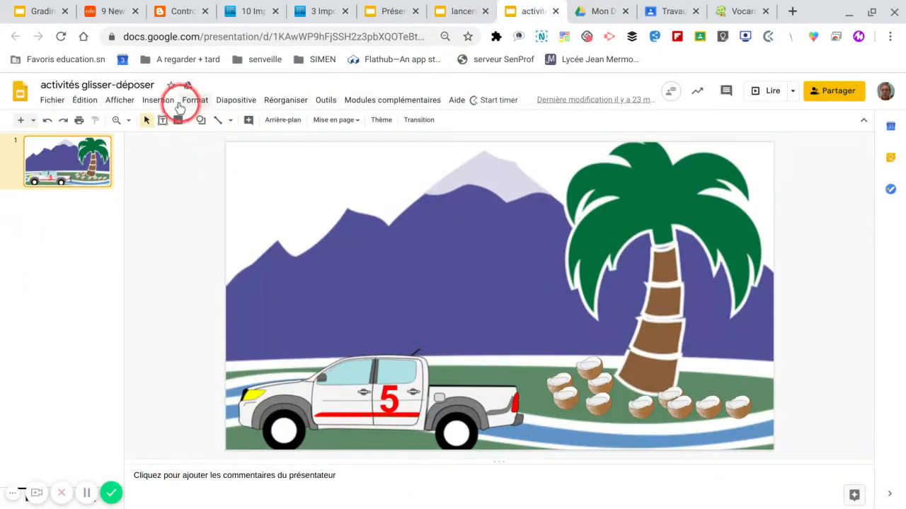
pyautogui.click(156, 101)
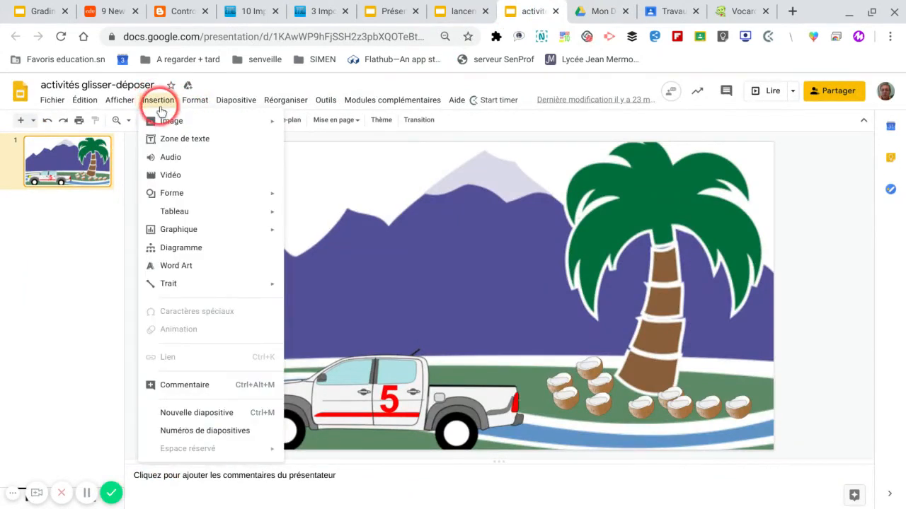
pyautogui.click(172, 159)
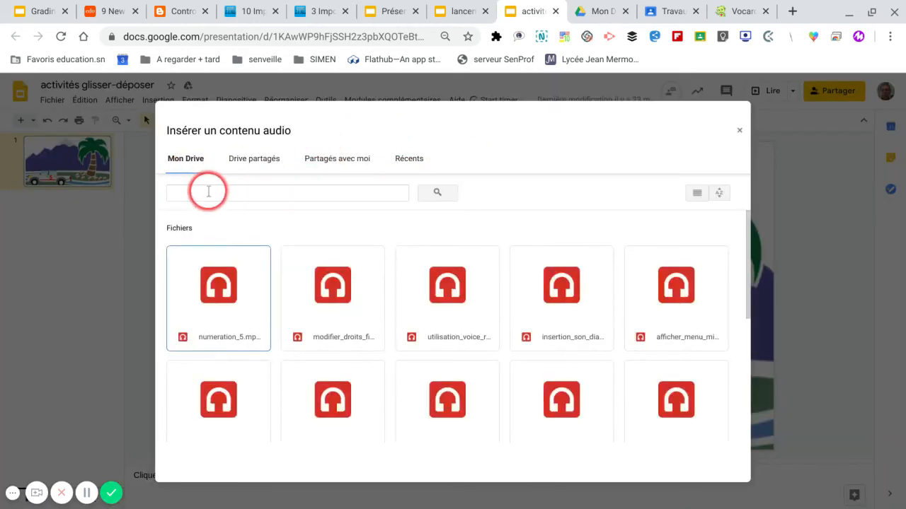
pyautogui.click(214, 293)
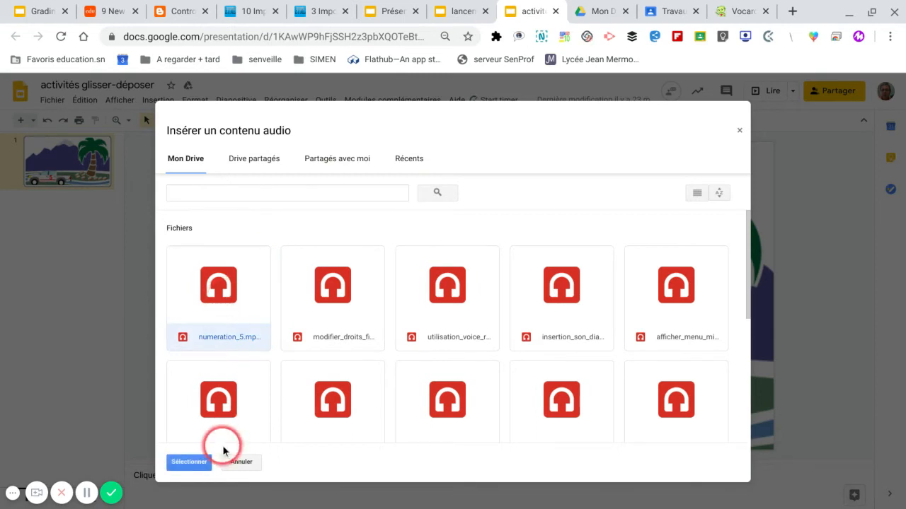
pyautogui.click(203, 460)
pyautogui.click(366, 289)
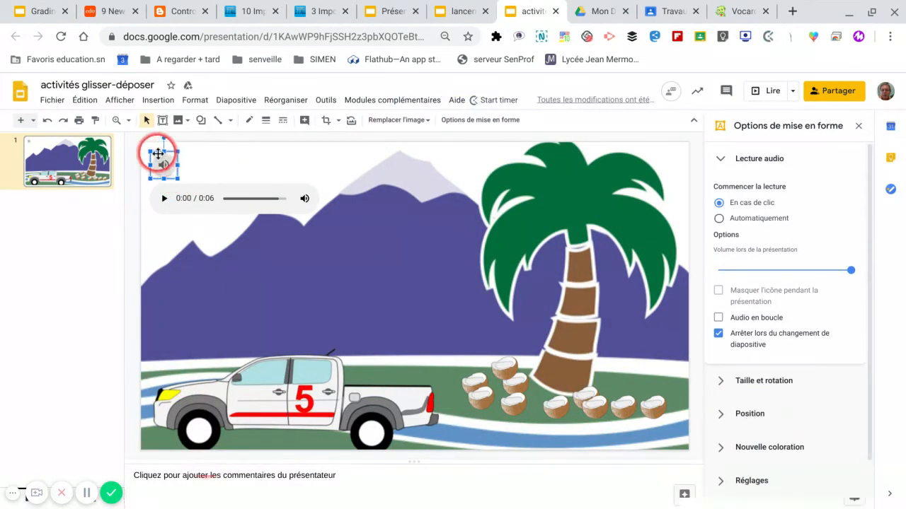
# - Enlarge the audio icon out to the slide's upper-left corner and play the clip to check it
pyautogui.moveTo(150, 150); pyautogui.dragTo(140, 142)
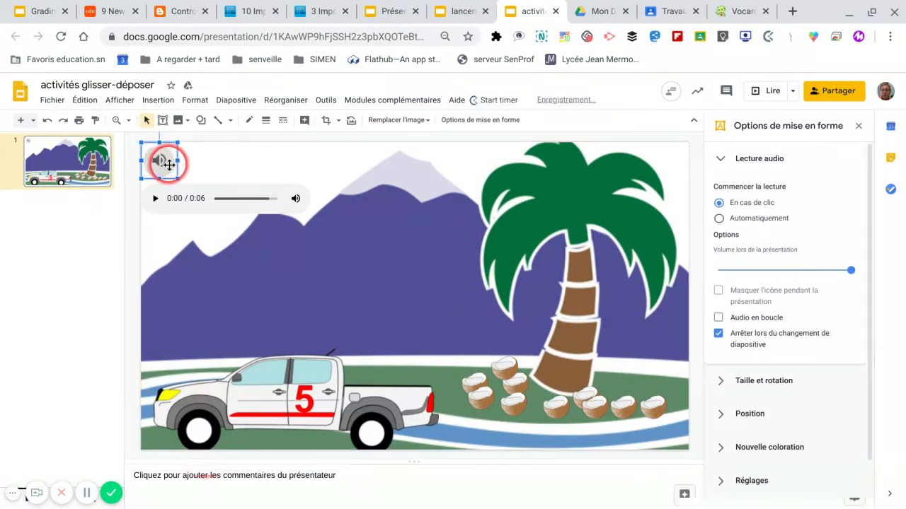
pyautogui.click(160, 200)
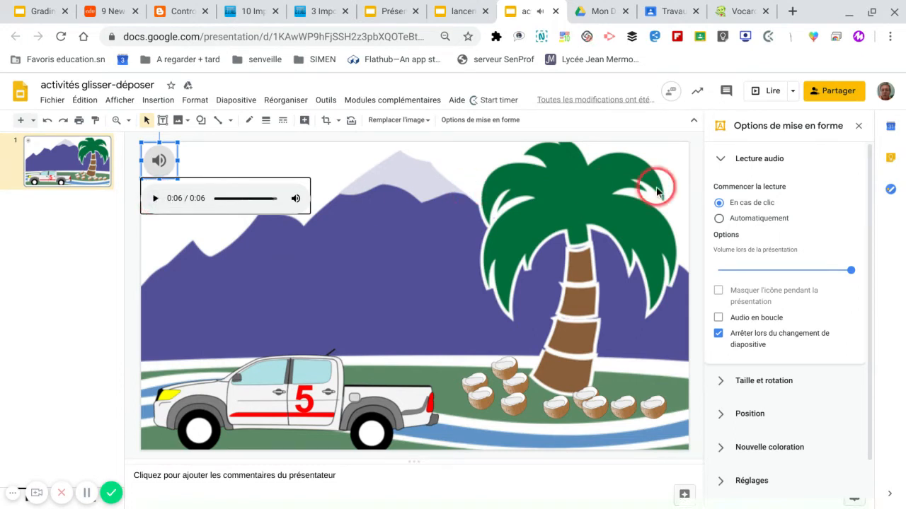
# - Switch to the Poésie assignment in Google Classroom and review its instructions and attached resources
pyautogui.click(674, 11)
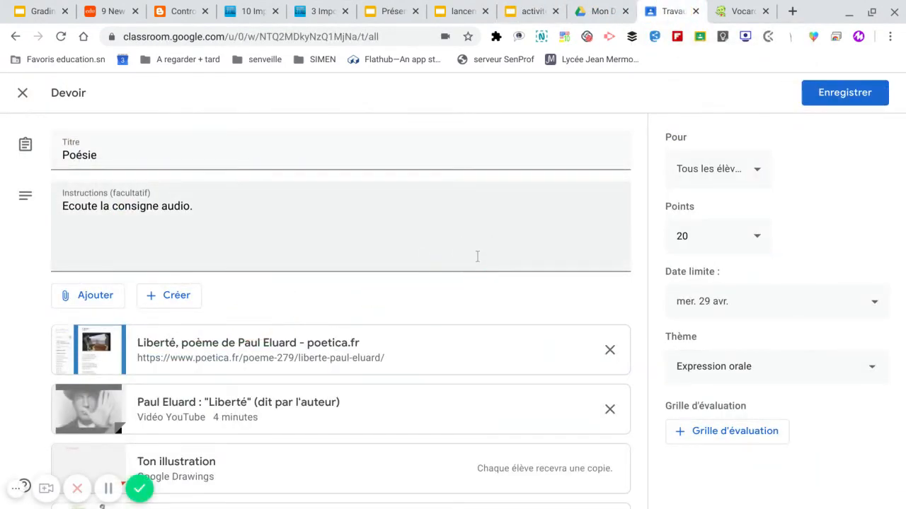
pyautogui.scroll(-1, 384, 257)
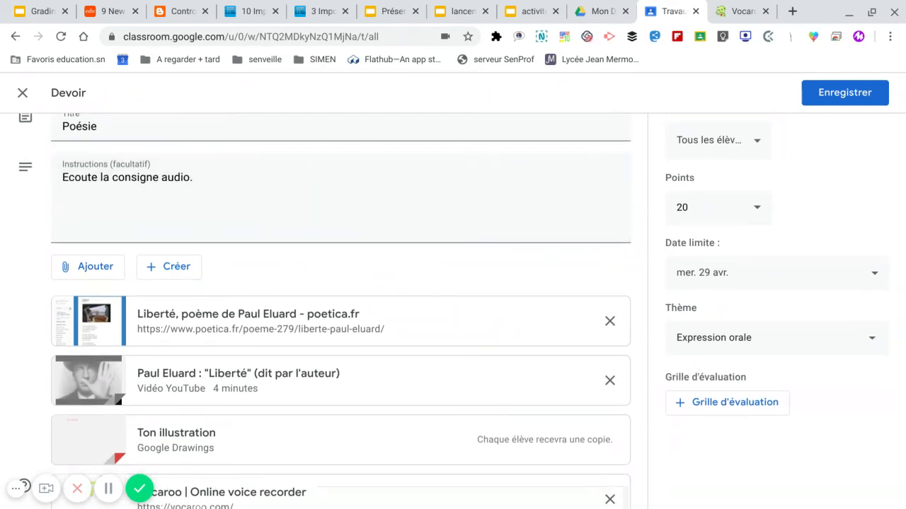
pyautogui.scroll(-1, 384, 261)
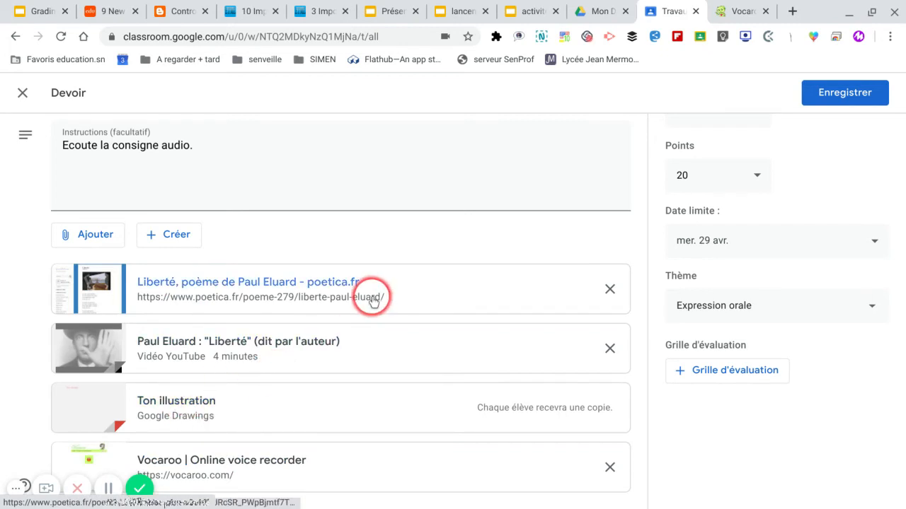
pyautogui.scroll(2, 372, 300)
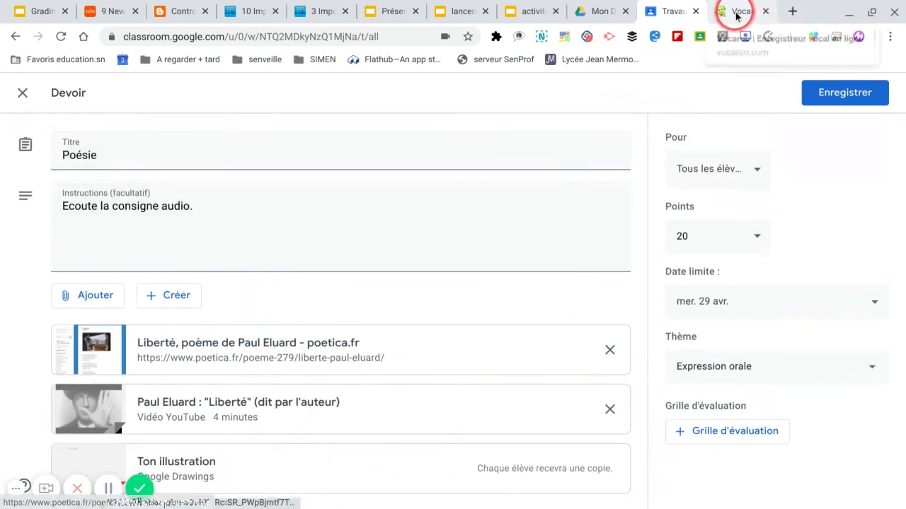
# - Switch to Vocaroo and permanently delete the existing 6-second recording
pyautogui.click(736, 13)
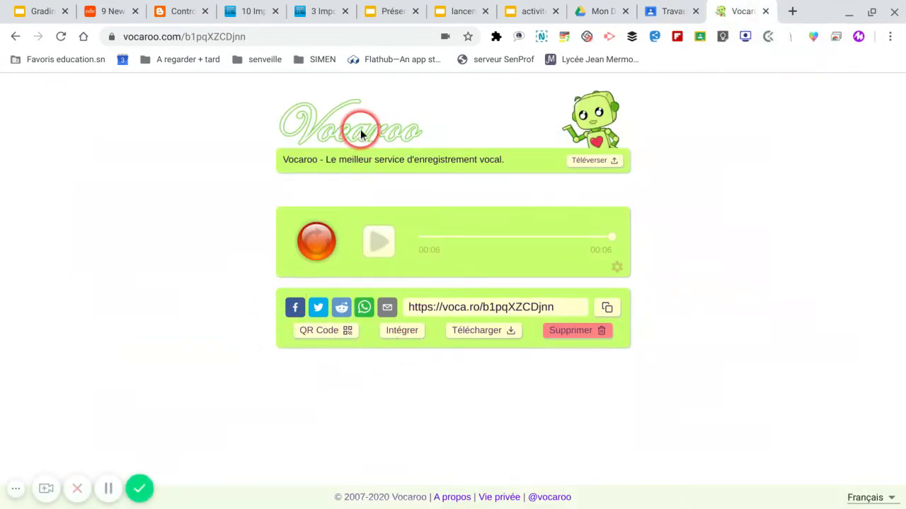
pyautogui.click(574, 331)
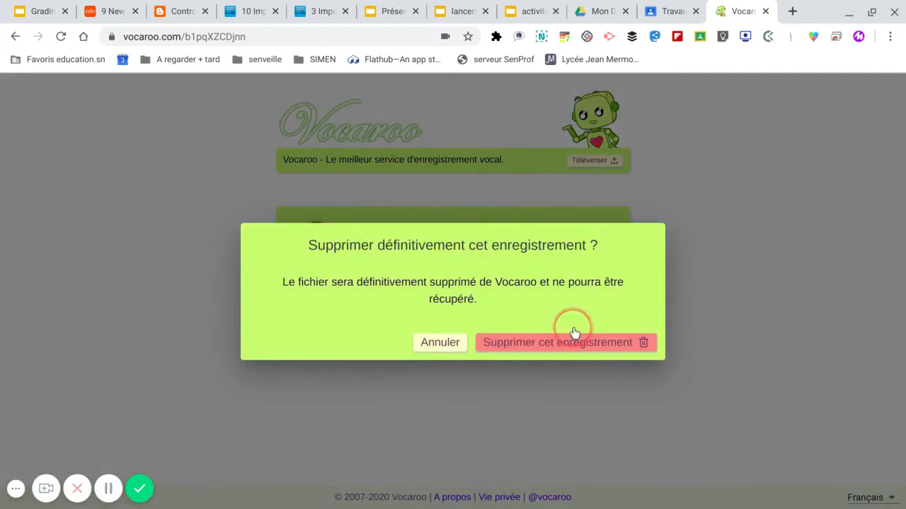
pyautogui.click(555, 345)
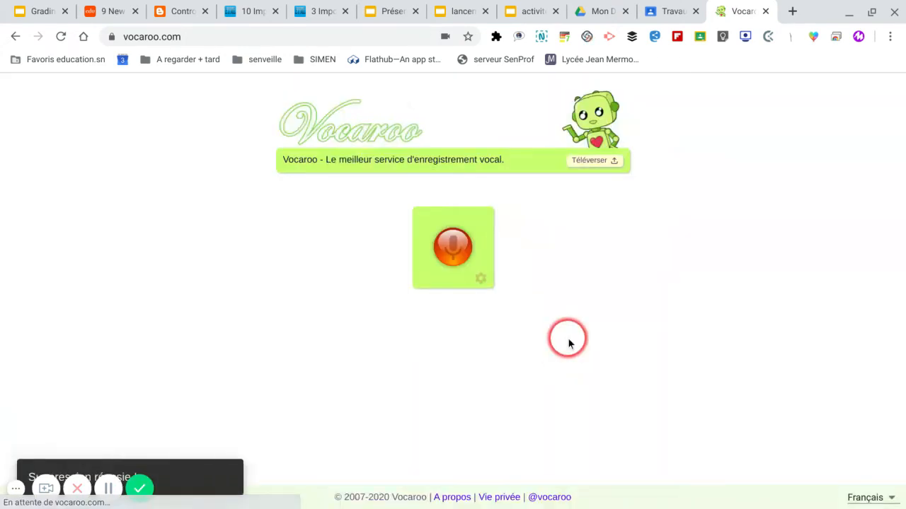
# - Record a new voice instruction about 27 seconds long and play it back to check it
pyautogui.click(452, 249)
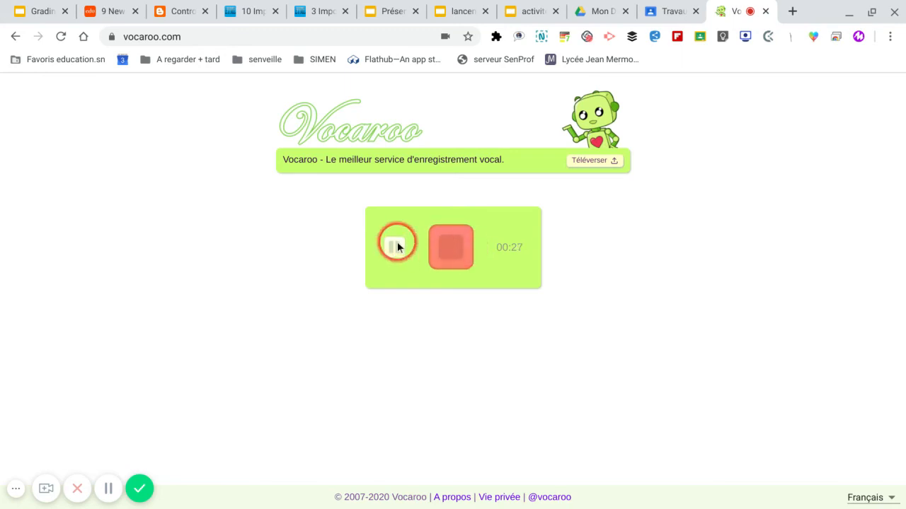
pyautogui.click(450, 246)
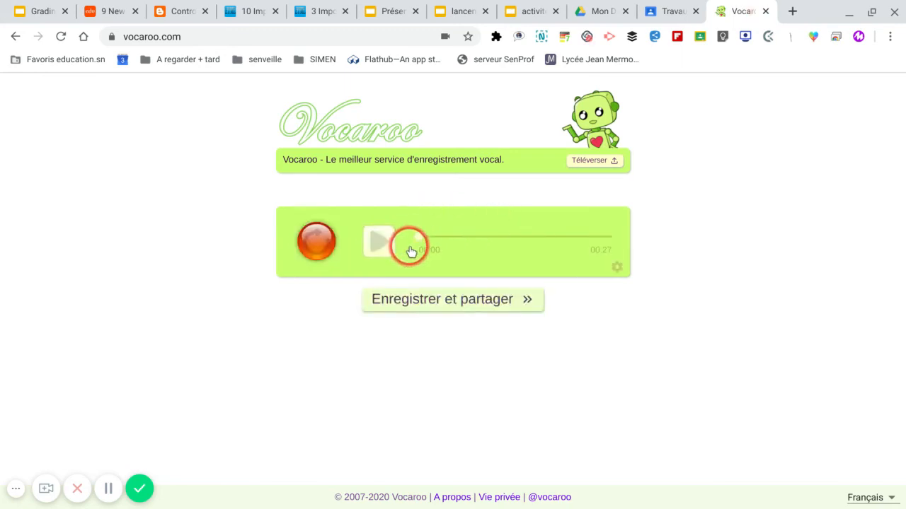
pyautogui.click(379, 243)
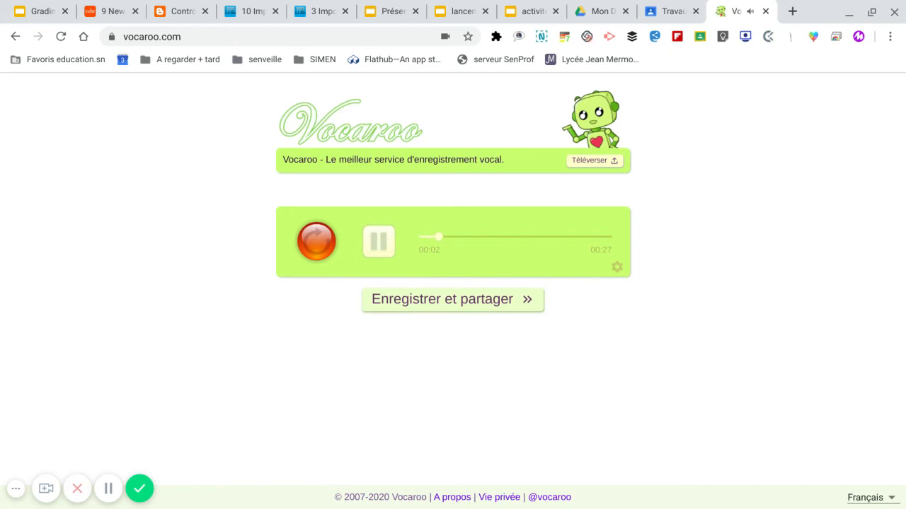
# - Save the new voice recording for sharing and copy its link
pyautogui.click(487, 308)
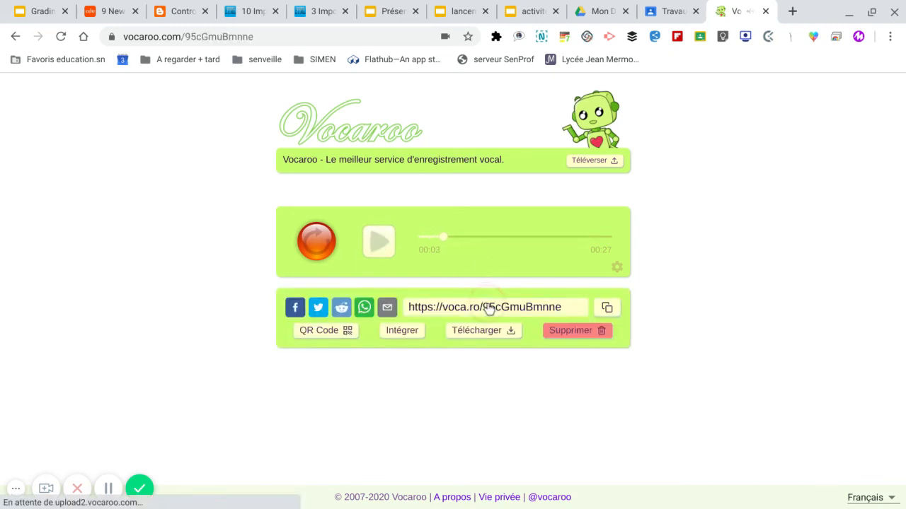
pyautogui.moveTo(442, 346); pyautogui.dragTo(520, 346)
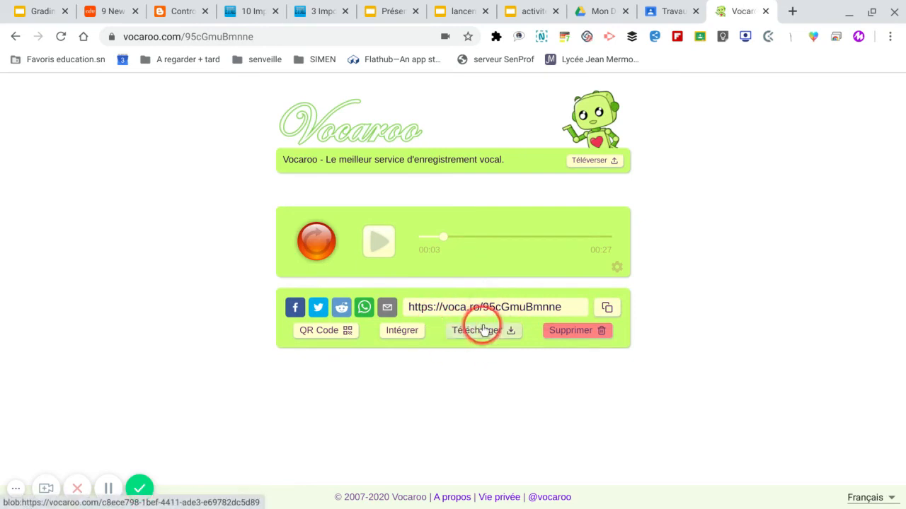
pyautogui.click(608, 309)
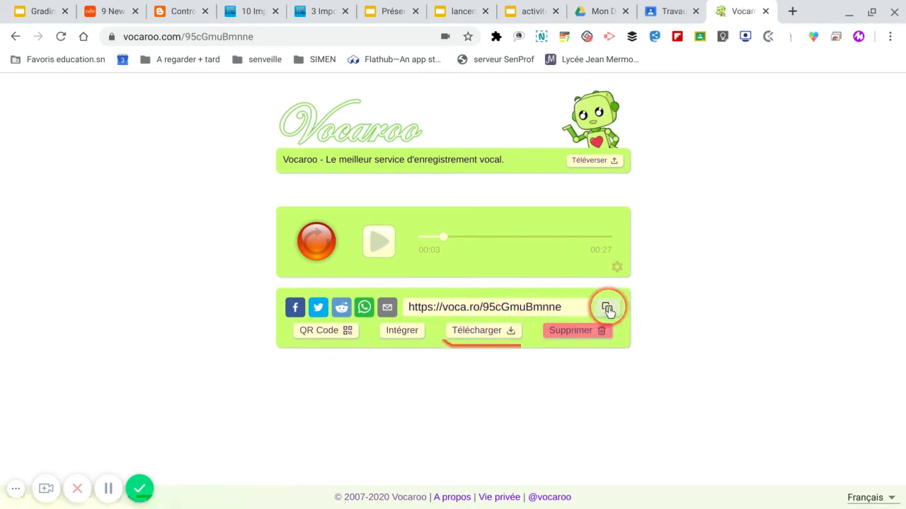
pyautogui.click(572, 306)
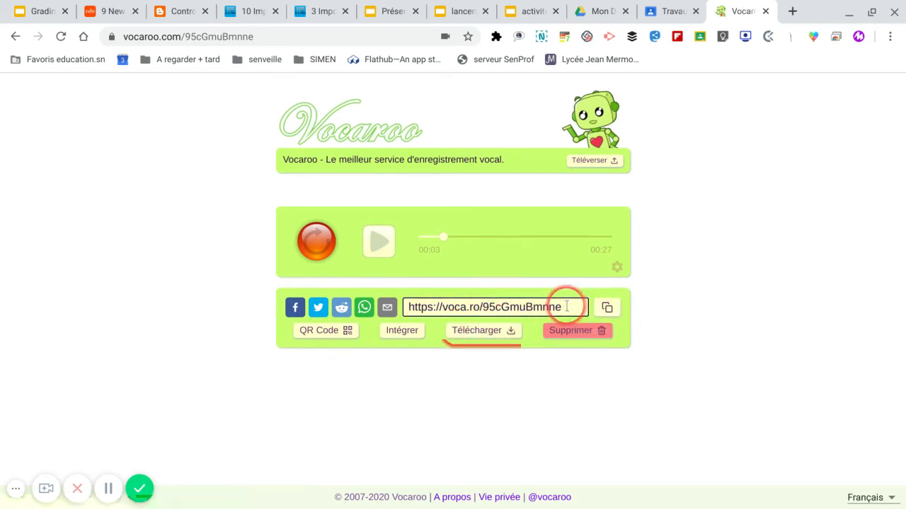
pyautogui.click(609, 309)
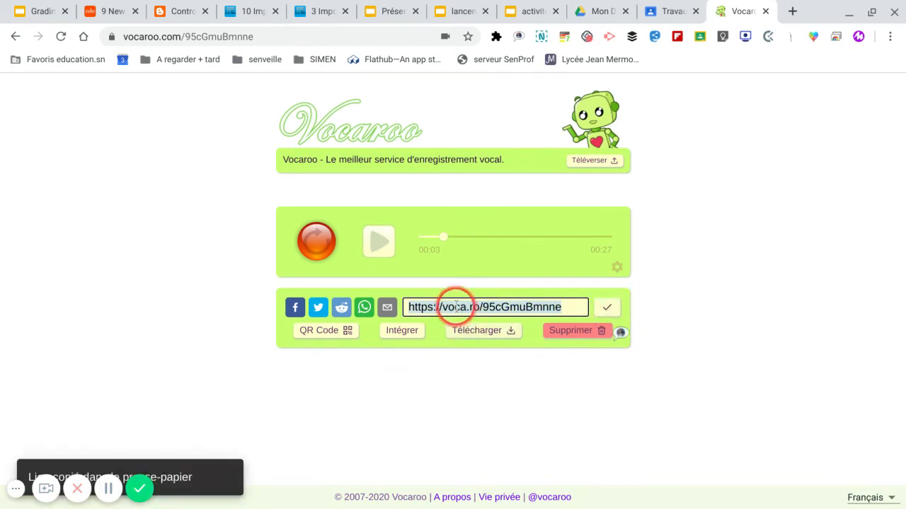
pyautogui.click(664, 10)
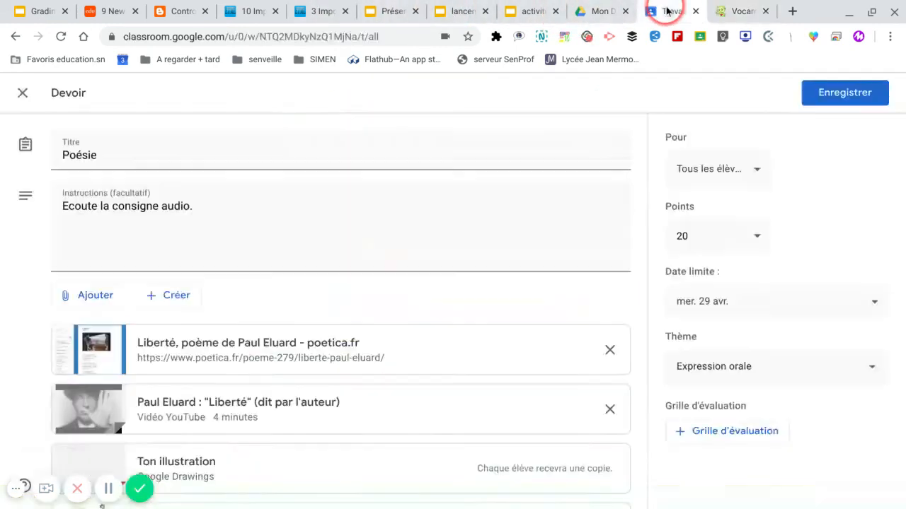
pyautogui.click(90, 295)
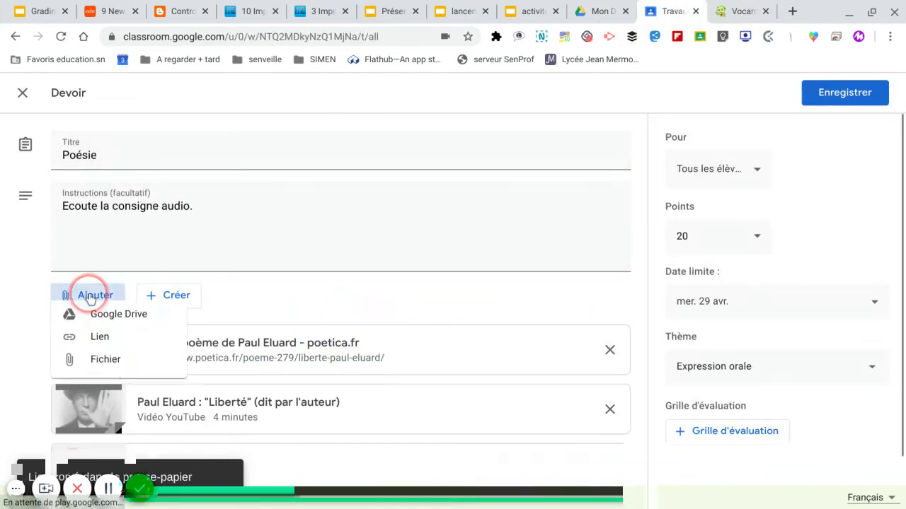
pyautogui.click(108, 346)
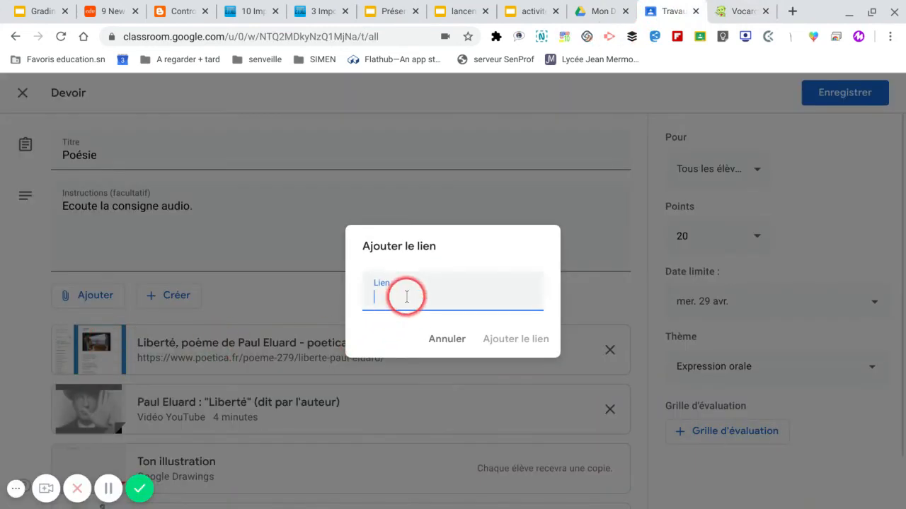
pyautogui.hotkey('ctrl', 'v')
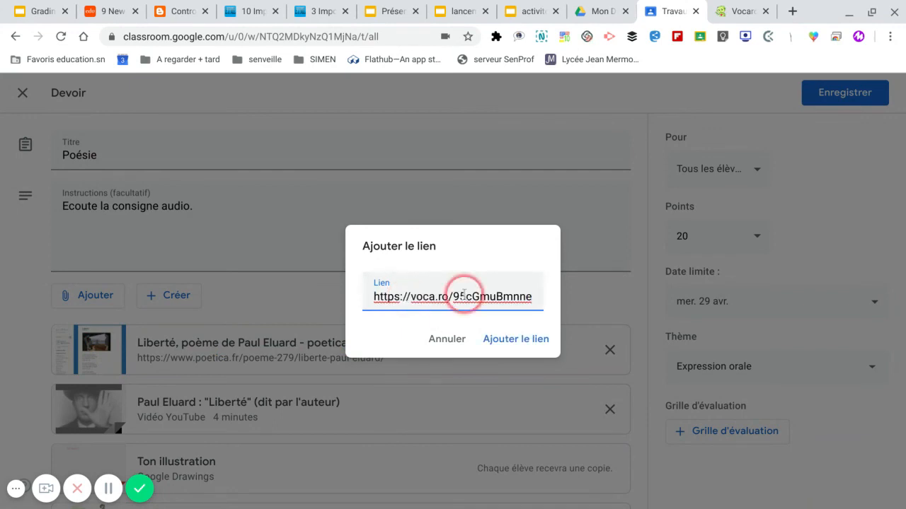
pyautogui.click(510, 345)
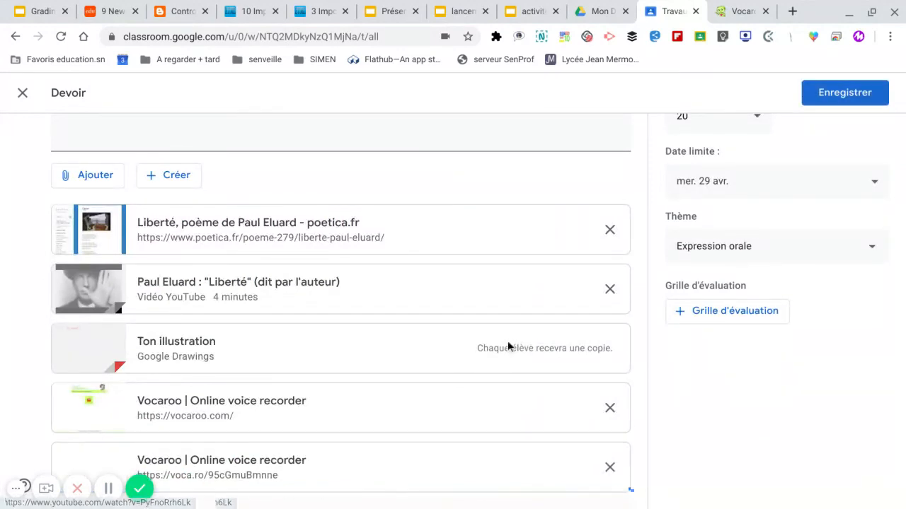
# - Check the newly attached voca.ro link by playing its recording, and return to the Vocaroo procedure slide in Google Slides
pyautogui.click(209, 468)
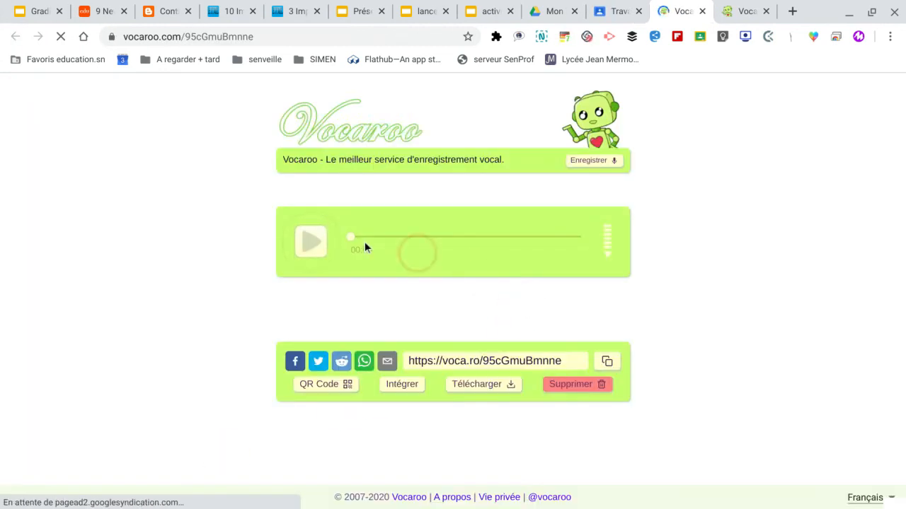
pyautogui.click(311, 242)
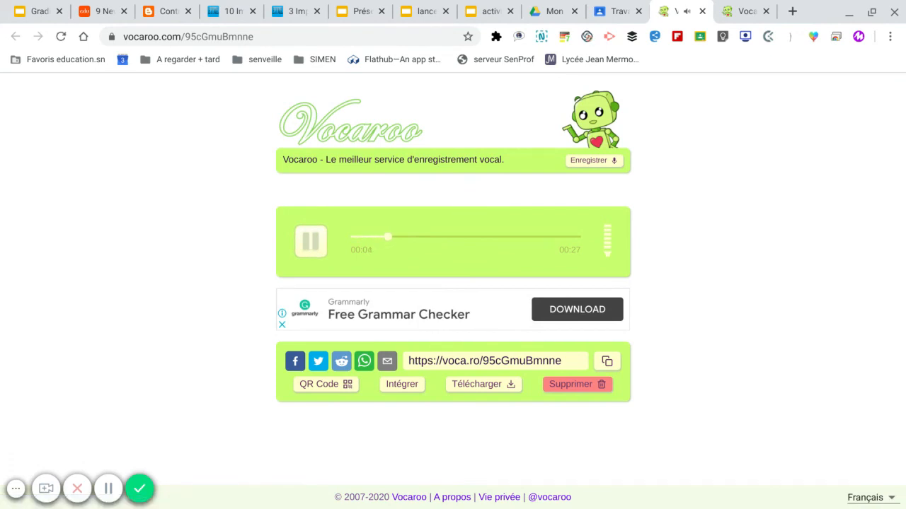
pyautogui.click(426, 13)
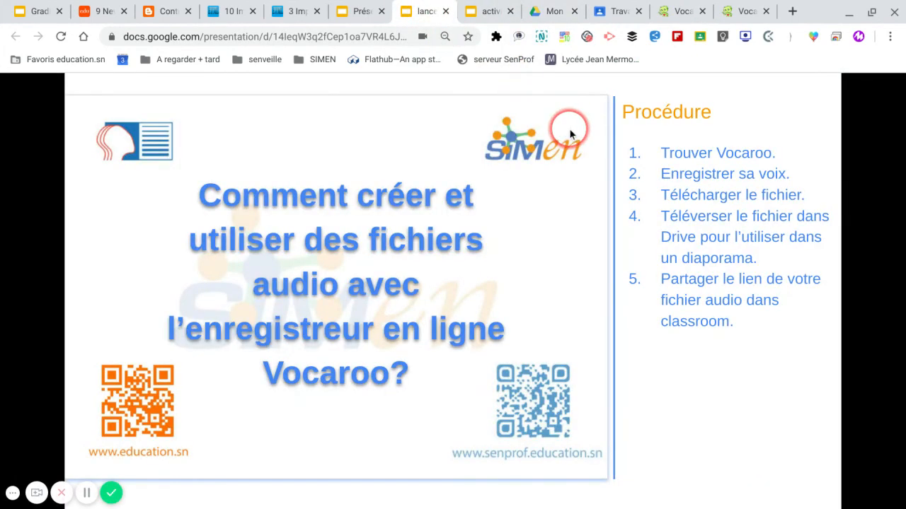